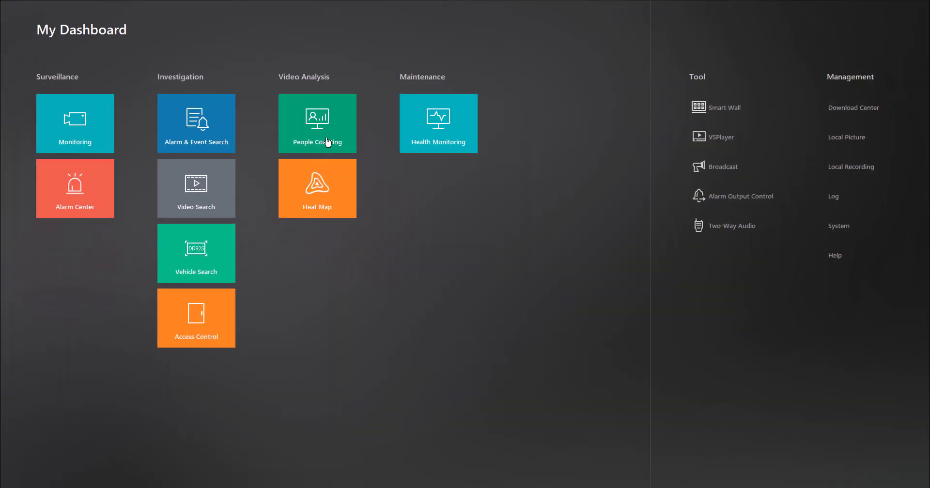
# Open the People Counting report and select camera iDS-2CD6810C from the People Counting group
pyautogui.click(328, 141)
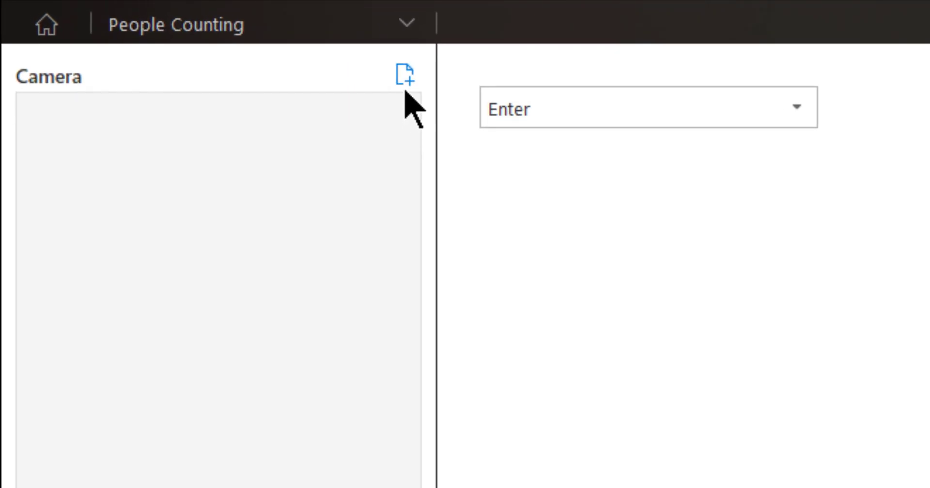
pyautogui.click(404, 83)
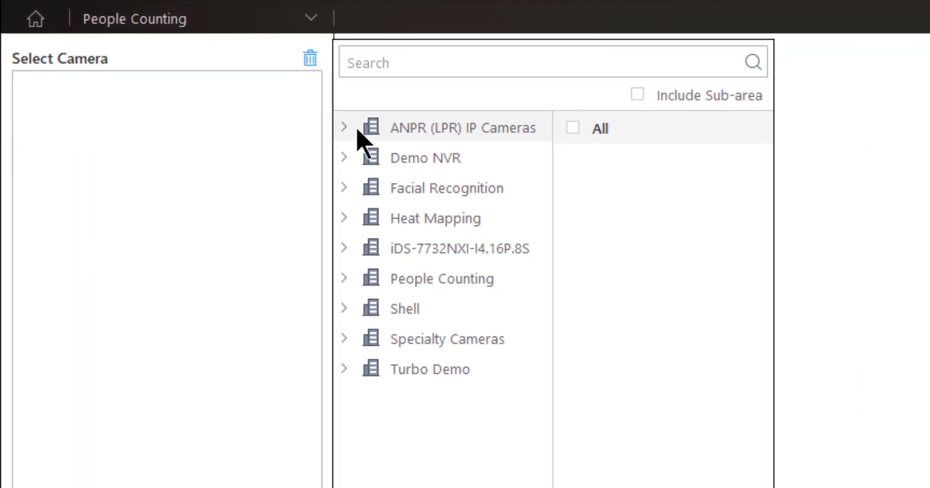
pyautogui.click(347, 281)
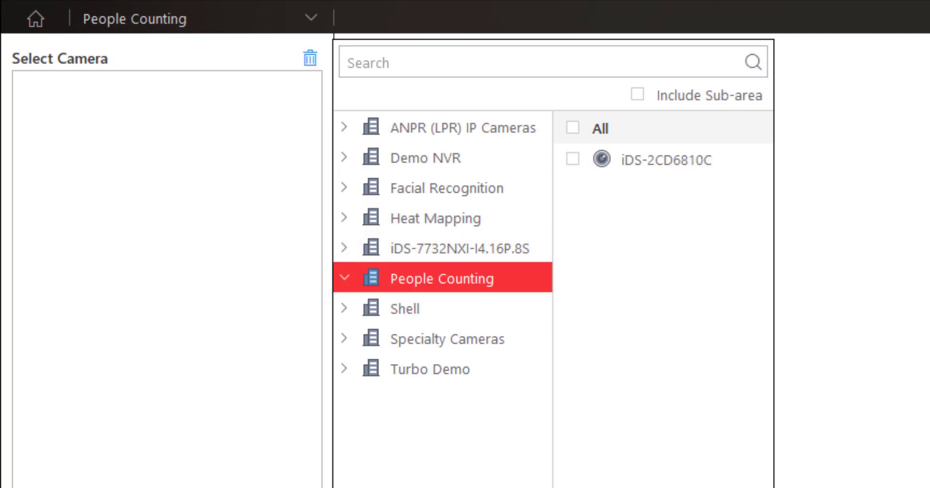
pyautogui.click(573, 159)
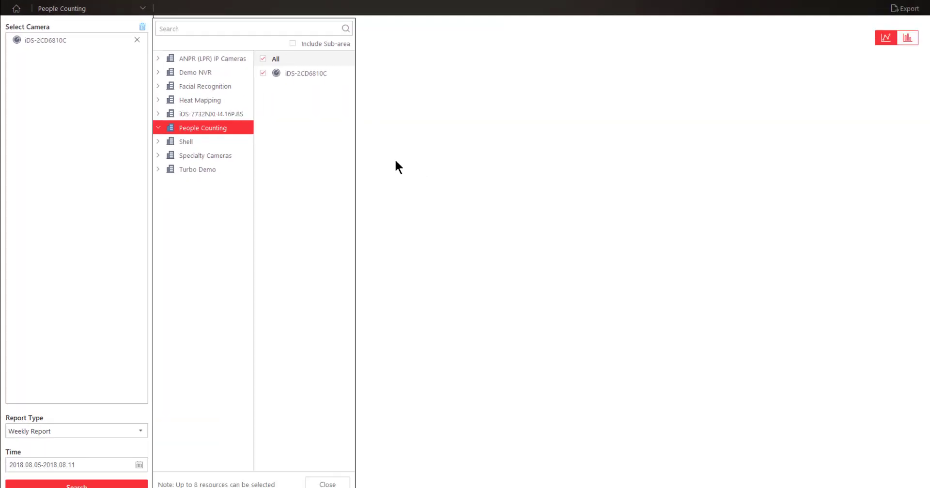
# Keep iDS-2CD6810C selected and set Report Type to Weekly Report after briefly trying Daily Report
pyautogui.click(313, 463)
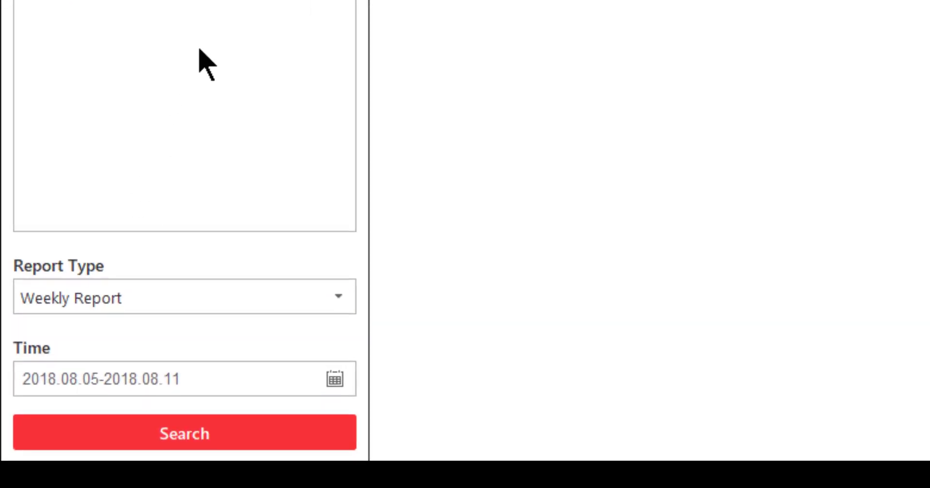
pyautogui.click(195, 292)
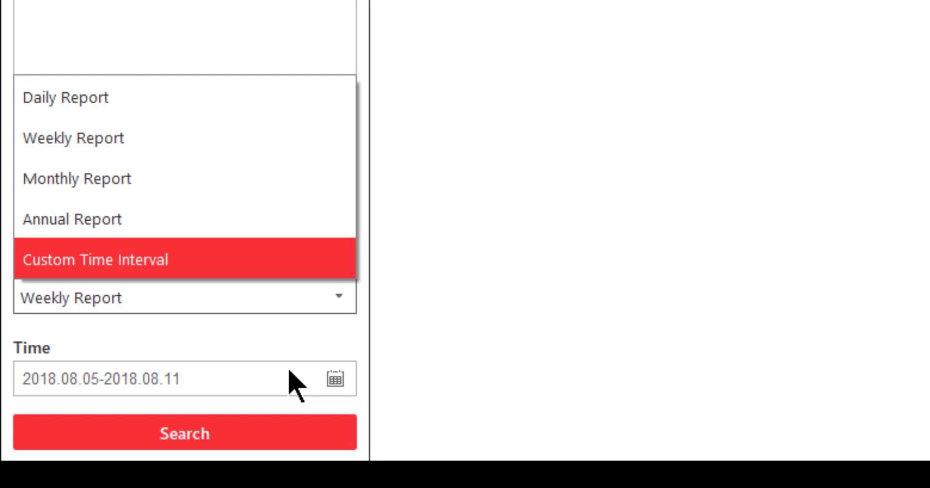
pyautogui.click(150, 97)
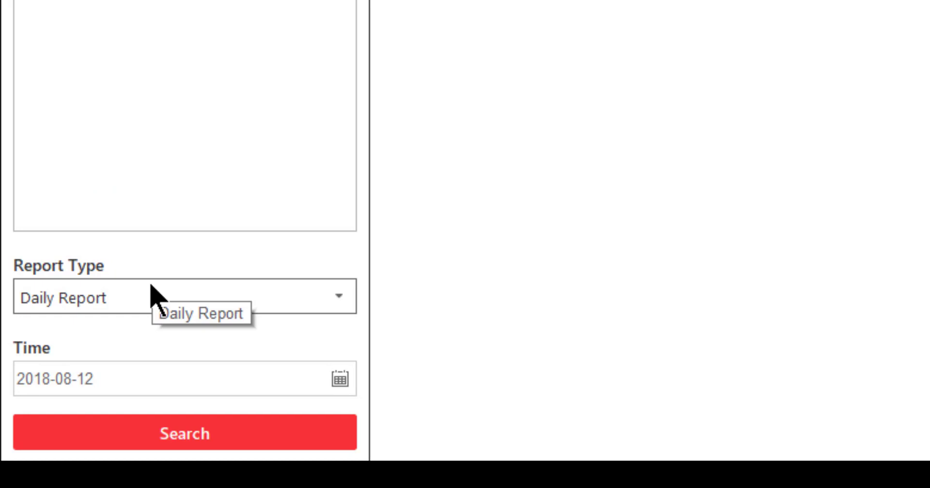
pyautogui.click(150, 286)
pyautogui.click(128, 194)
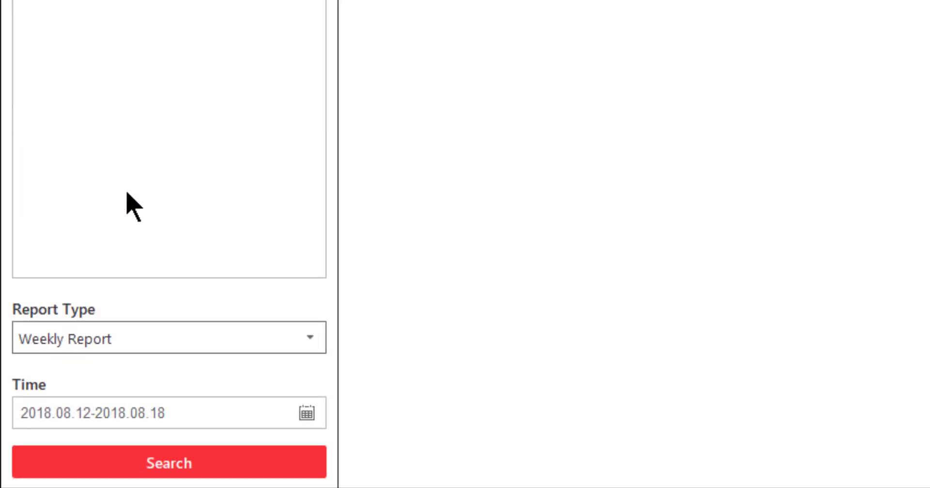
# Pick the week containing July 30 in the calendar, giving 2018.07.29–2018.08.04
pyautogui.click(307, 413)
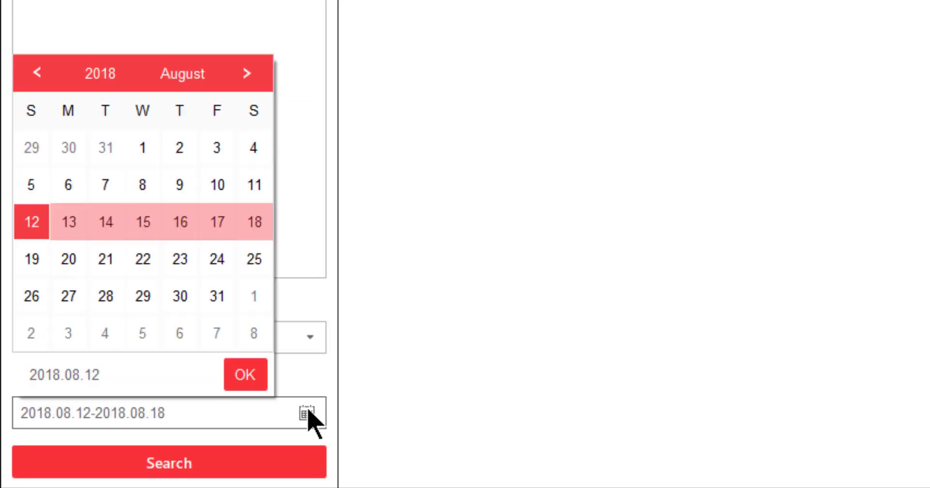
pyautogui.click(75, 148)
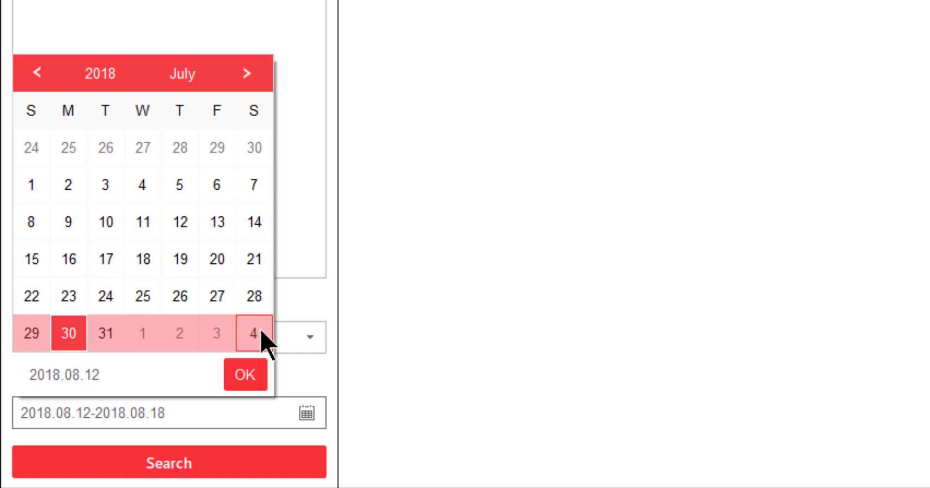
pyautogui.click(256, 374)
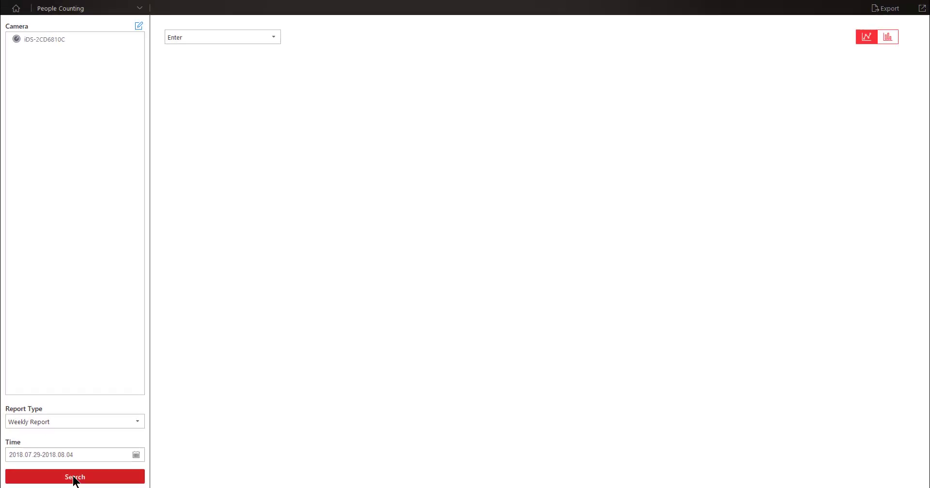
# Search the week and chart Enter and Exit counts together as lines
pyautogui.click(76, 477)
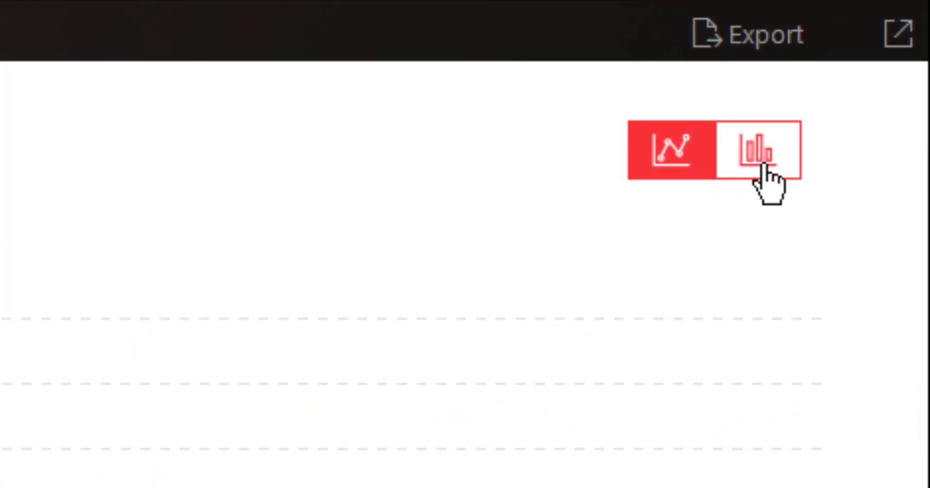
pyautogui.click(889, 38)
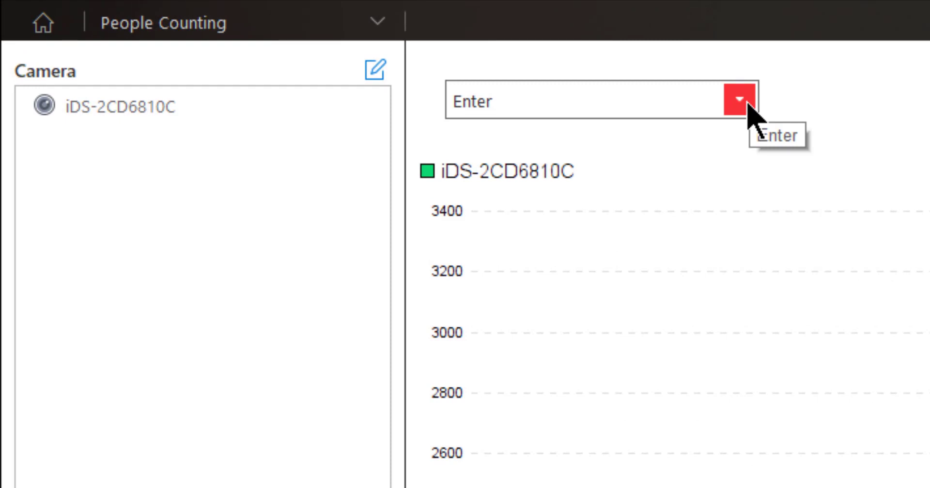
pyautogui.click(747, 109)
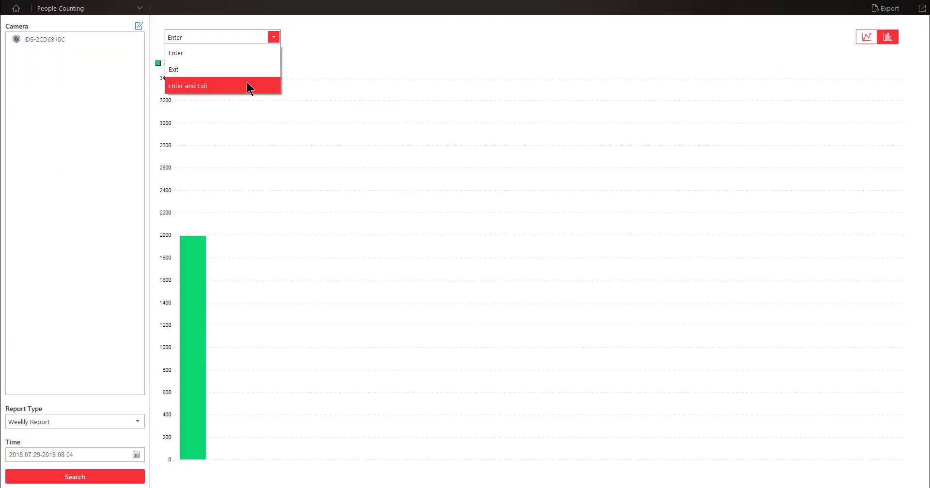
pyautogui.click(236, 75)
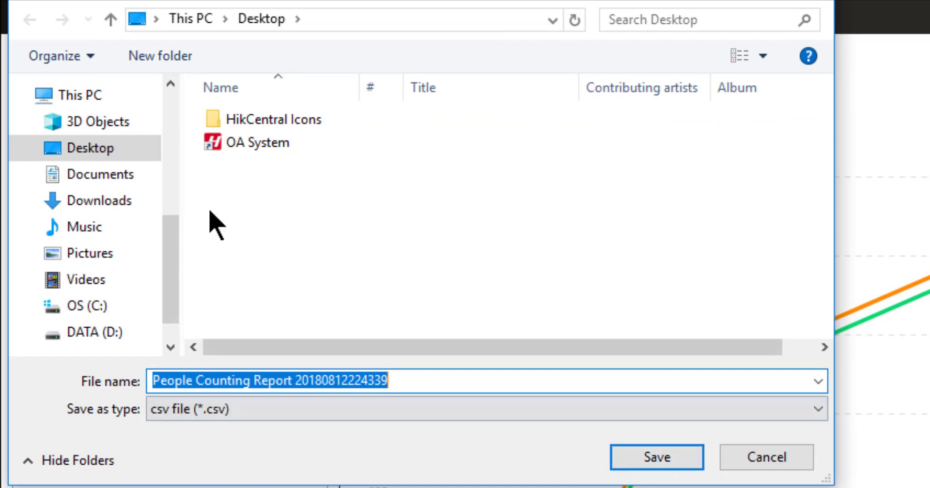
pyautogui.moveTo(90, 147)
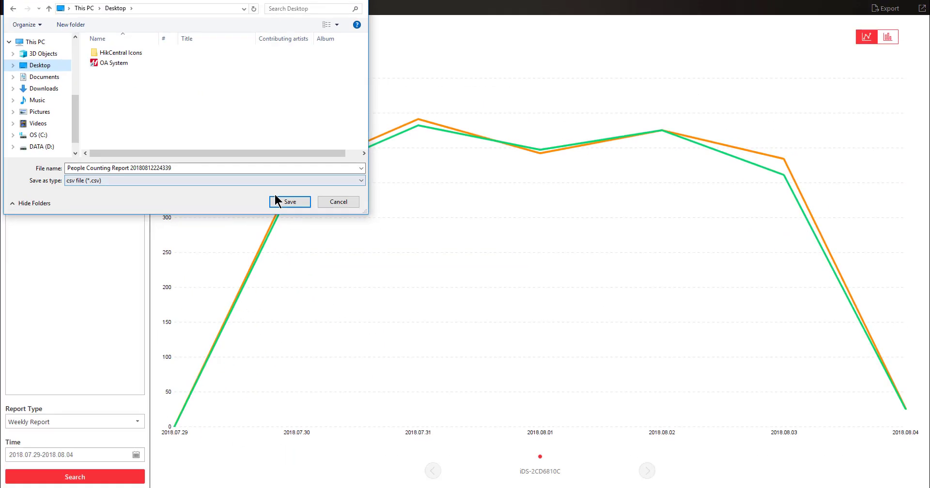
# Save the People Counting Report CSV to the Desktop and open it in Excel
pyautogui.click(295, 201)
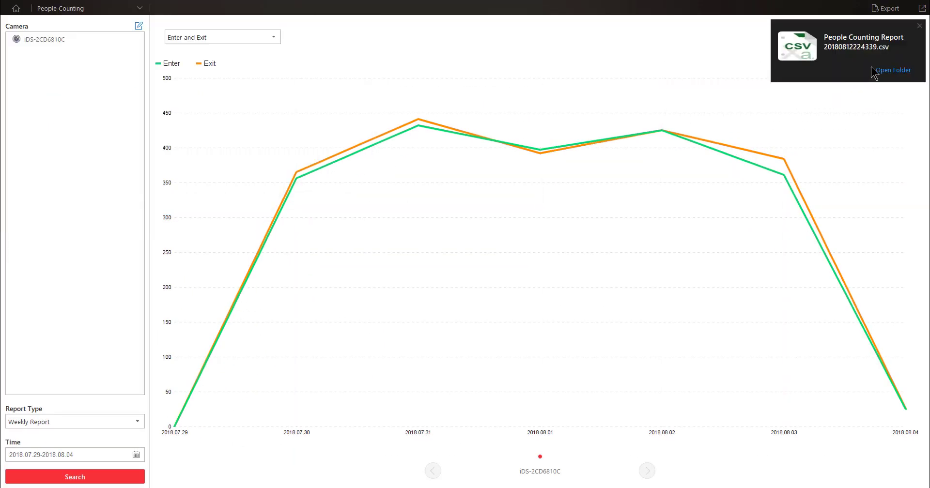
pyautogui.click(884, 70)
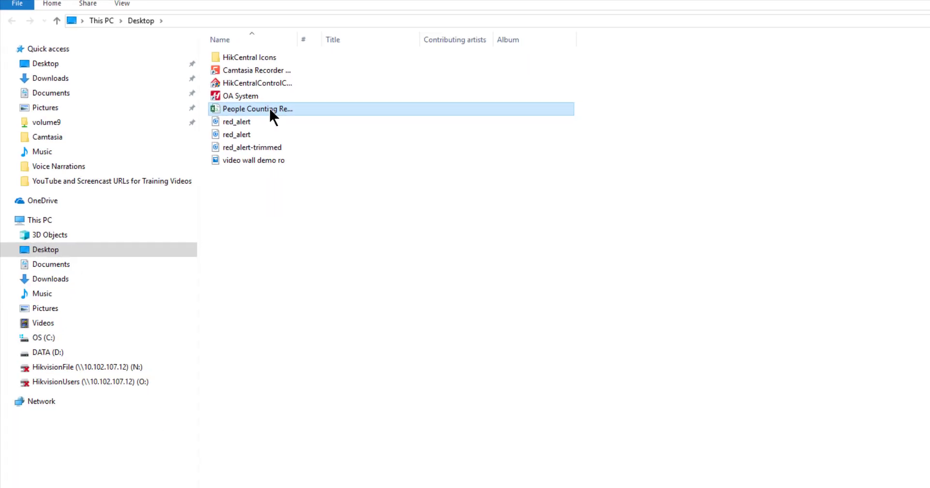
pyautogui.doubleClick(268, 107)
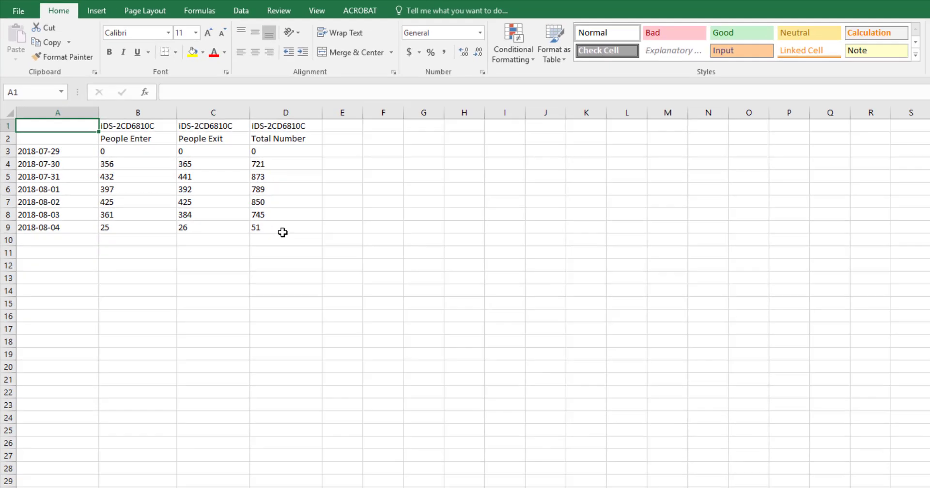
# Review the report period and direction options, switch to bars, then return to My Dashboard
pyautogui.click(137, 422)
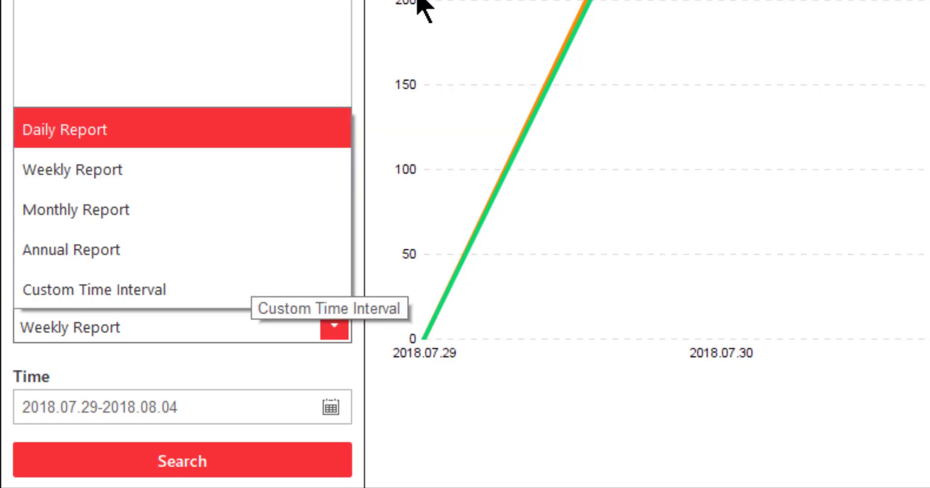
pyautogui.click(274, 38)
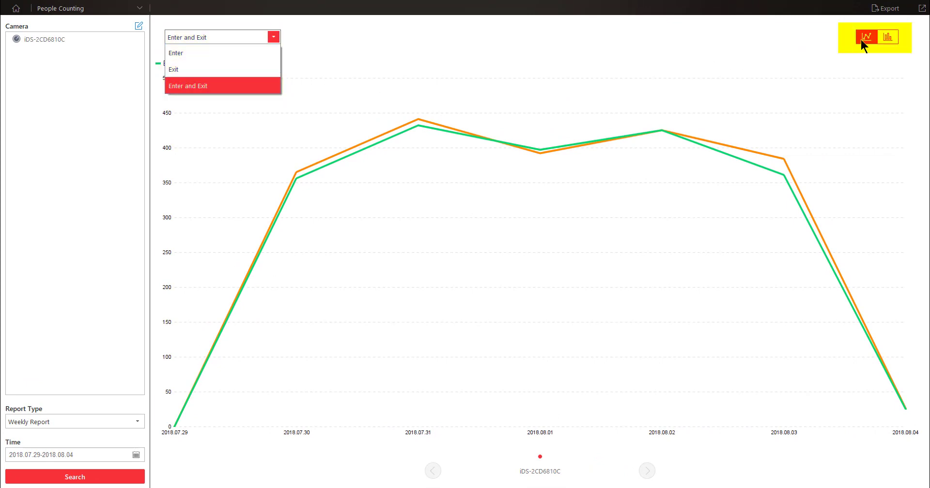
pyautogui.click(889, 39)
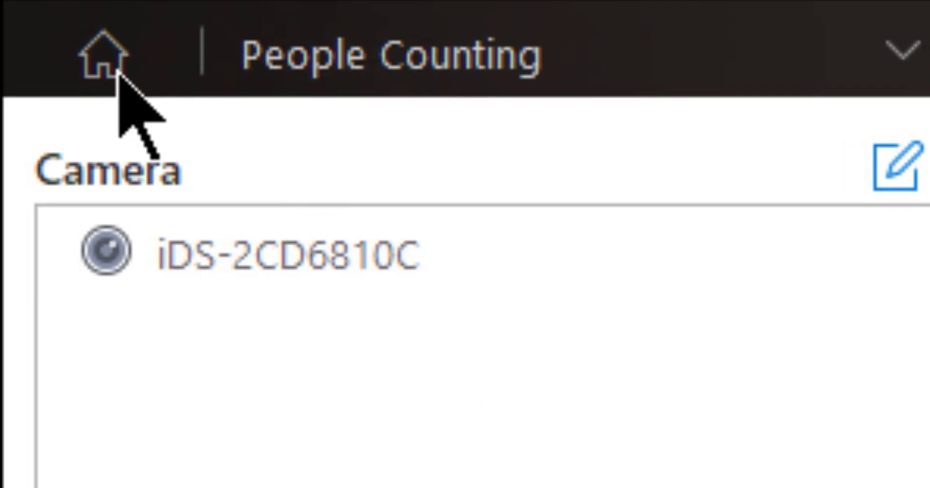
pyautogui.click(83, 45)
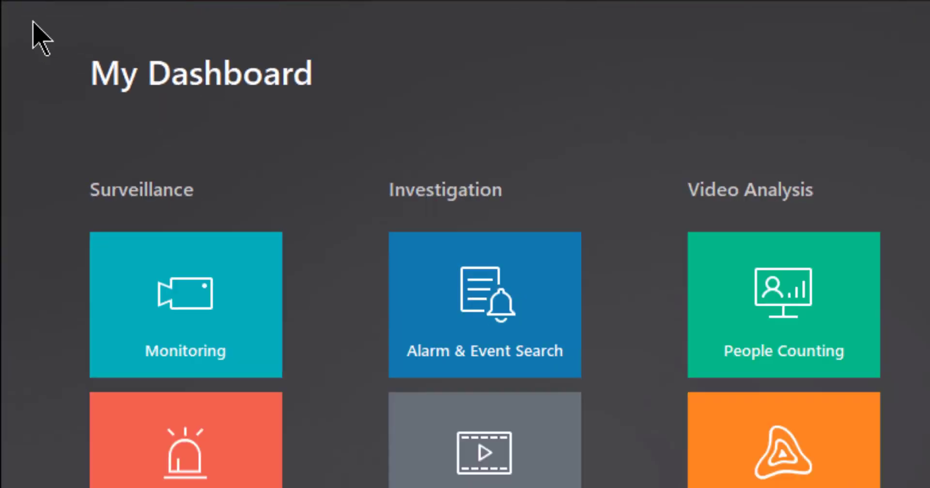